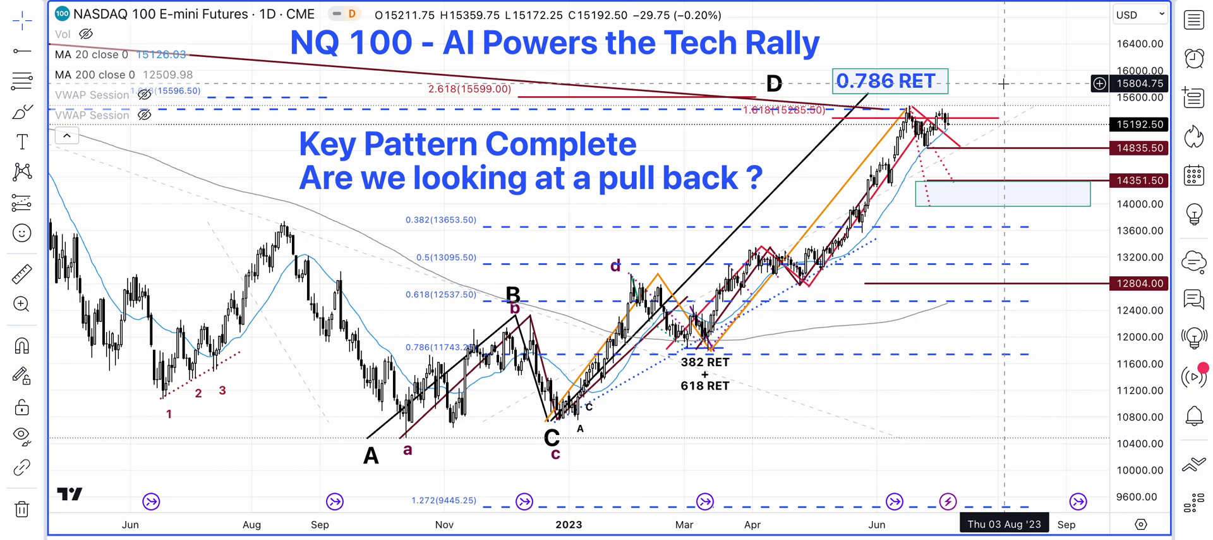
- Shift the short red trend line descending from the June 2023 high slightly earlier in time
left_click(949, 144)
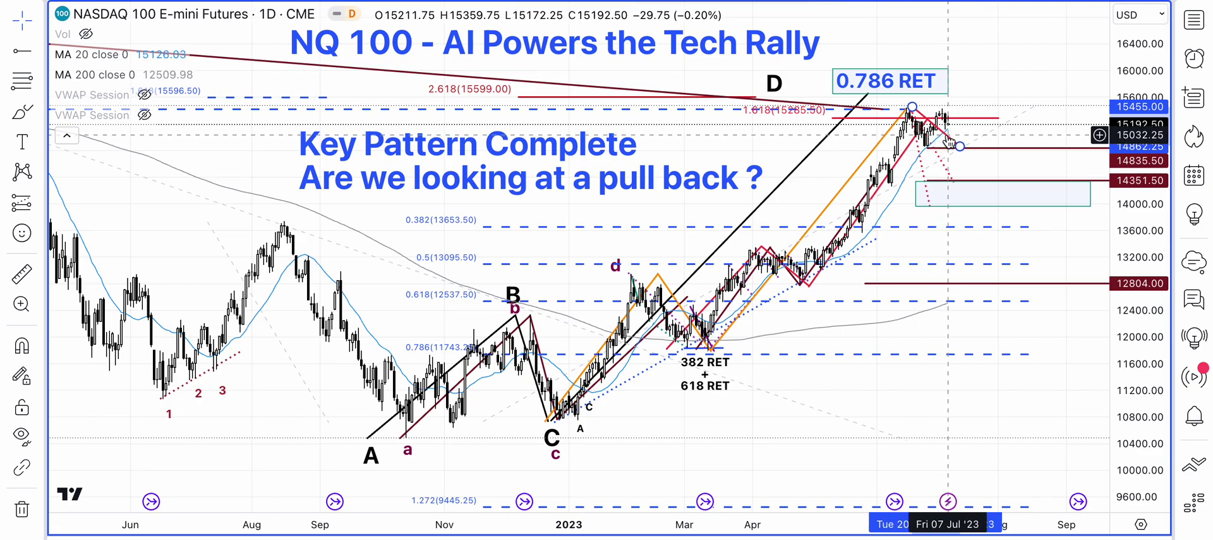
mouse_move(947, 134)
left_mouse_down()
mouse_move(800, 273)
mouse_move(909, 183)
mouse_move(945, 136)
left_mouse_up()
left_click(1067, 81)
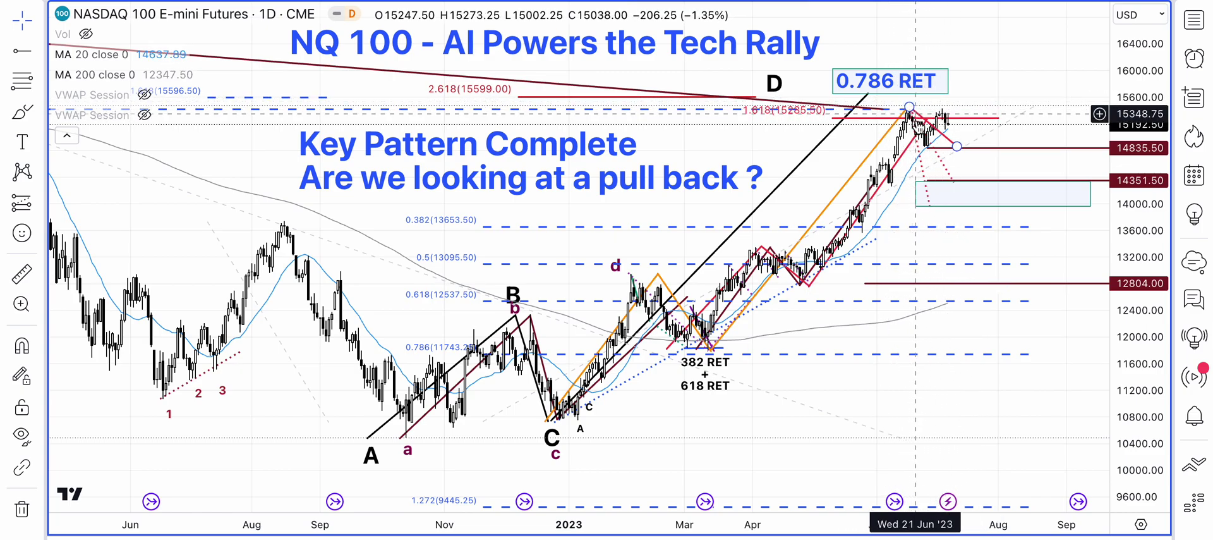
- Try projecting a copy of the orange February–March 2023 decline line from the June 2023 high, and delete the copy
left_click(671, 295)
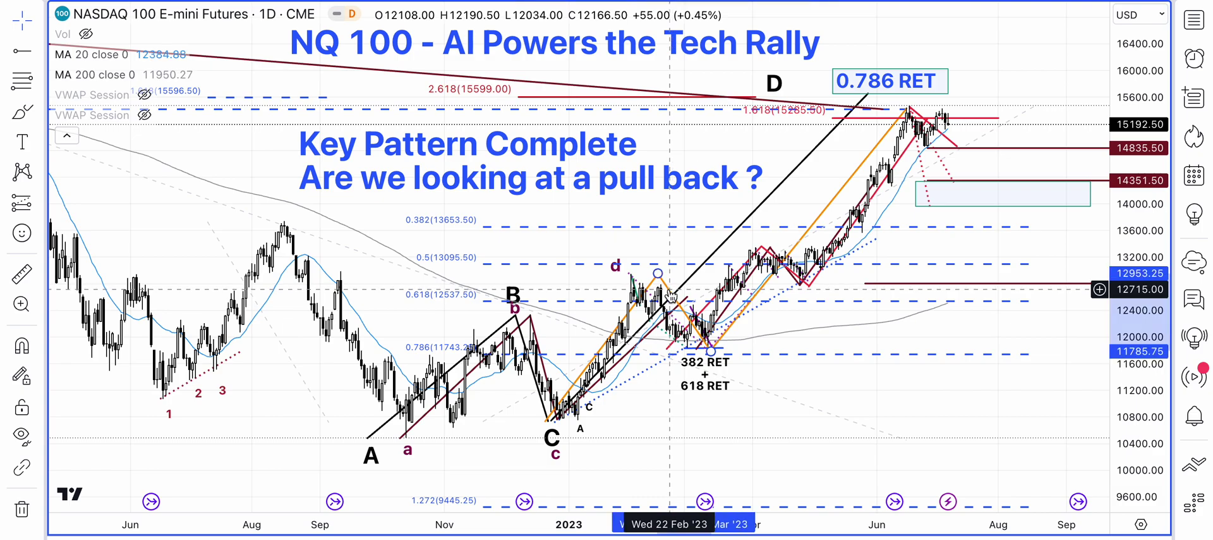
left_click_drag(671, 296, 922, 121)
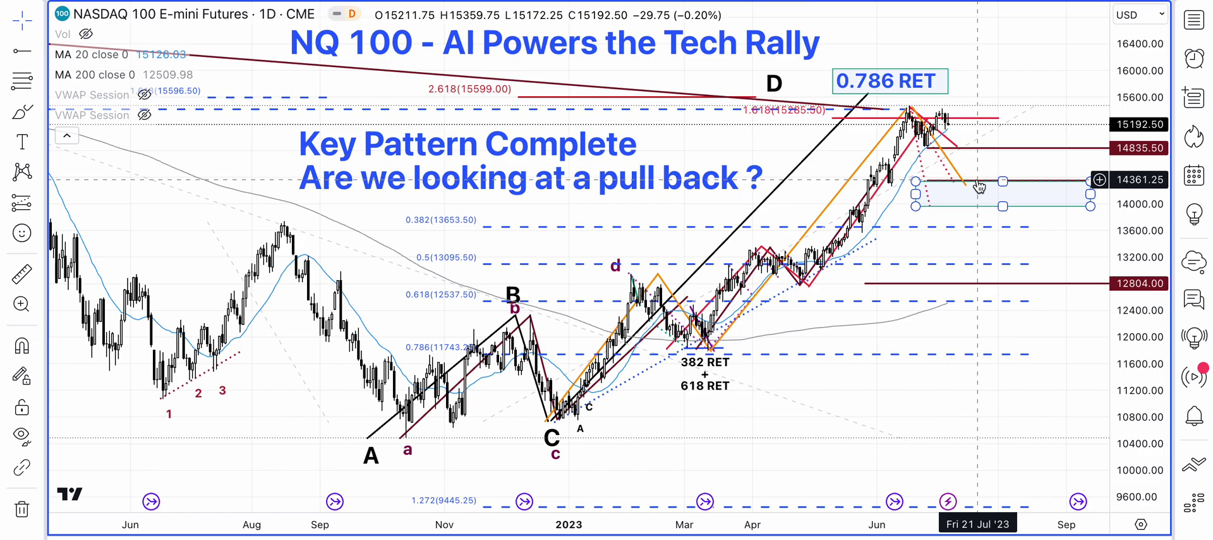
left_click(958, 176)
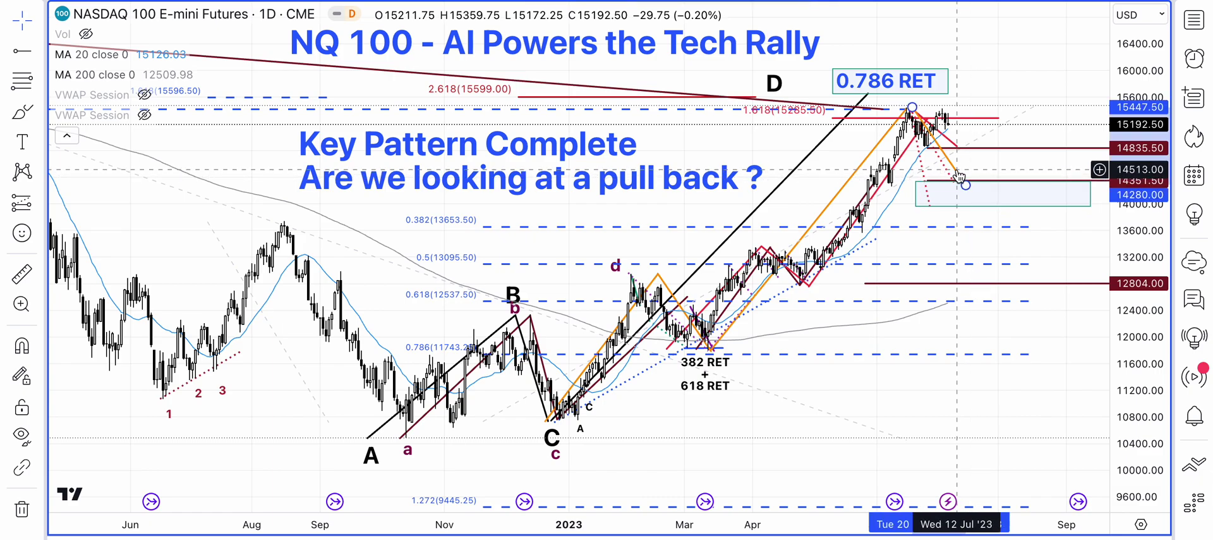
key("Delete")
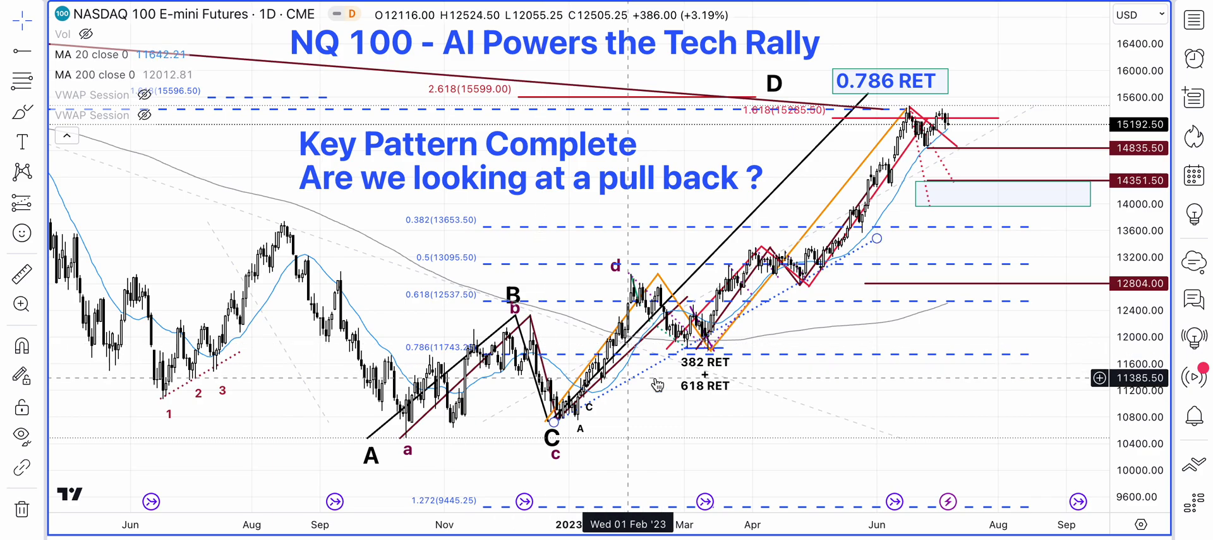
left_click(938, 206)
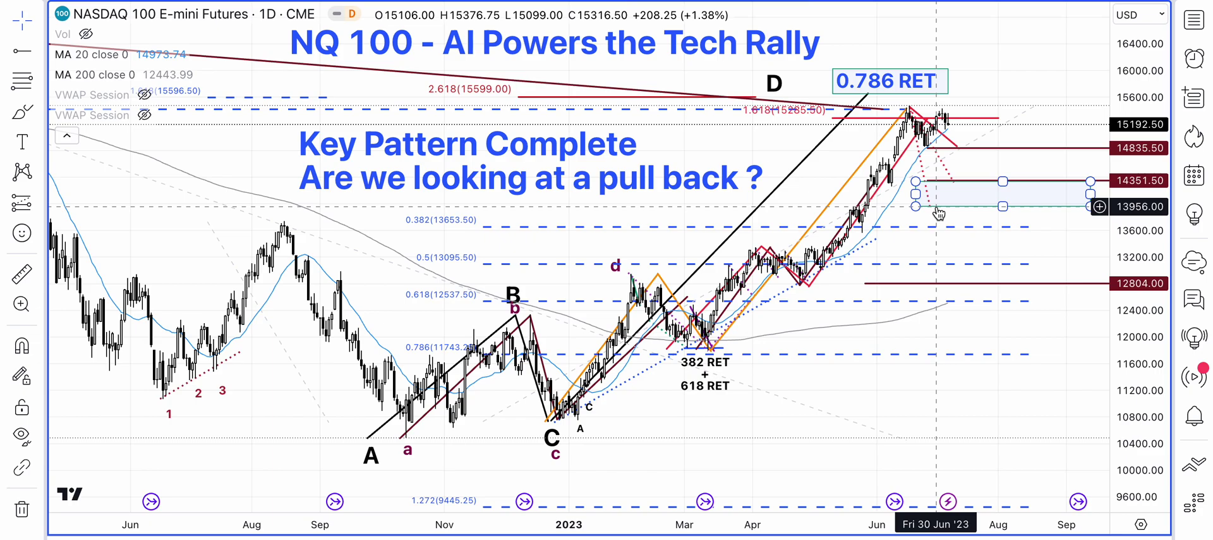
left_click(948, 232)
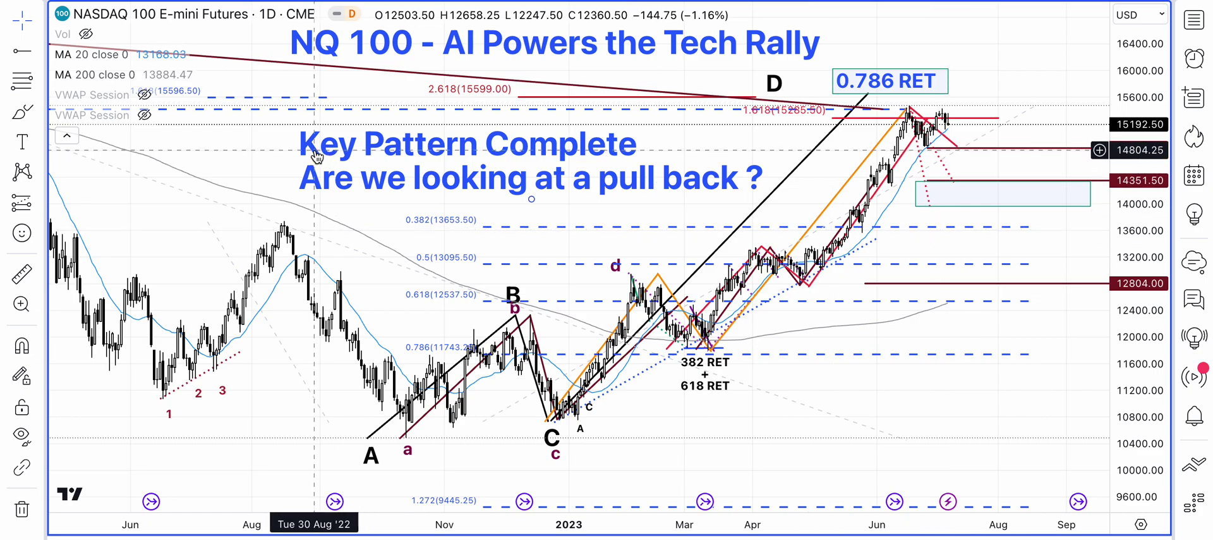
left_click(294, 245)
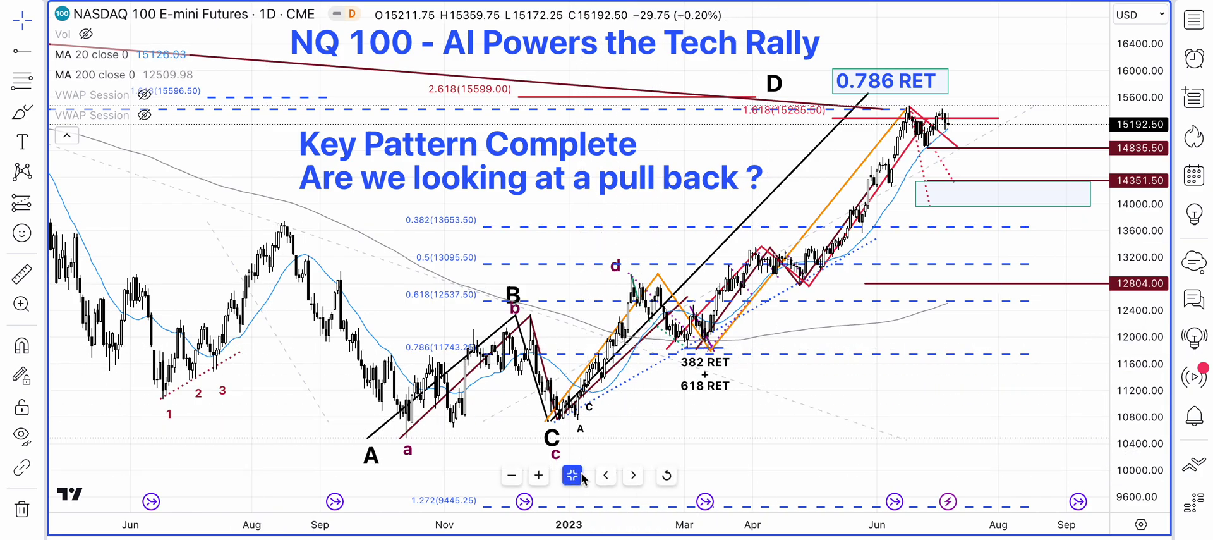
- Maximise the weekly NASDAQ 100 chart and frame it from late 2020 to early 2024, including the late 2021 high
left_click(572, 475)
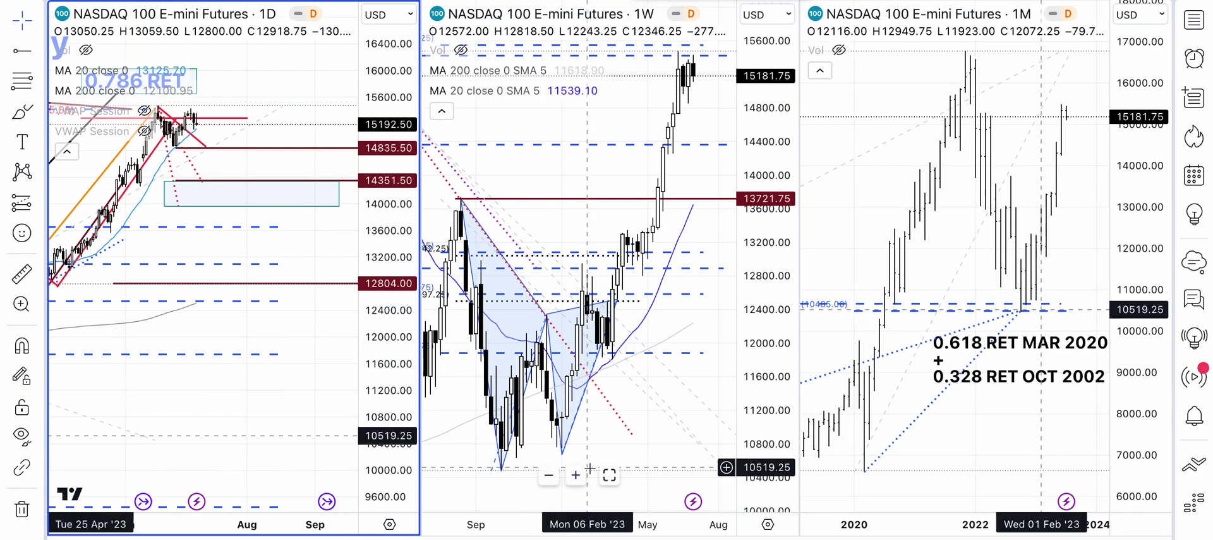
left_click(604, 475)
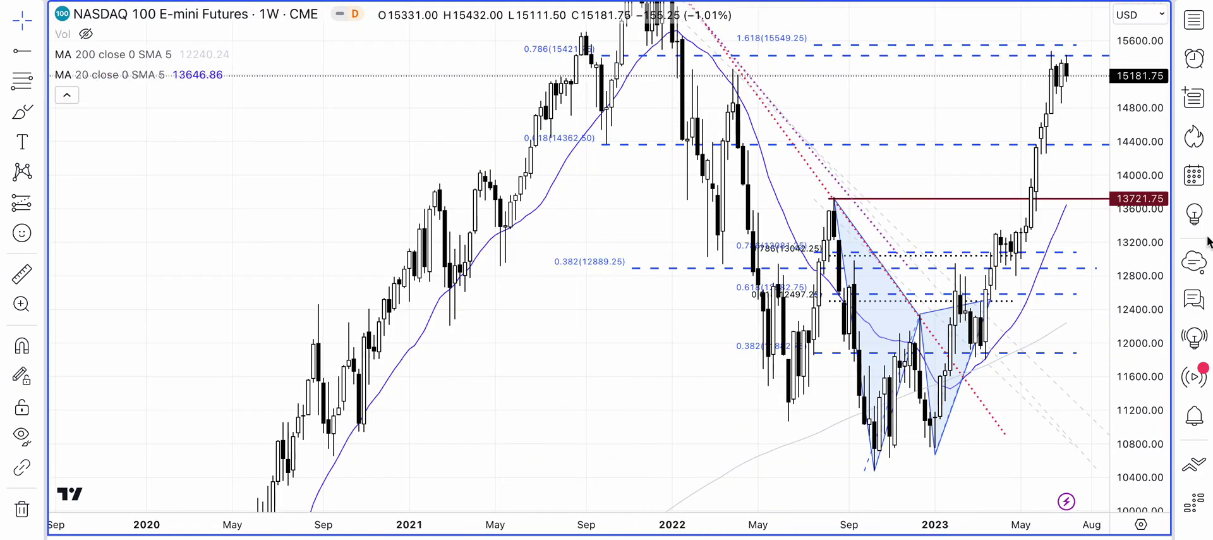
left_click_drag(1139, 253, 1139, 294)
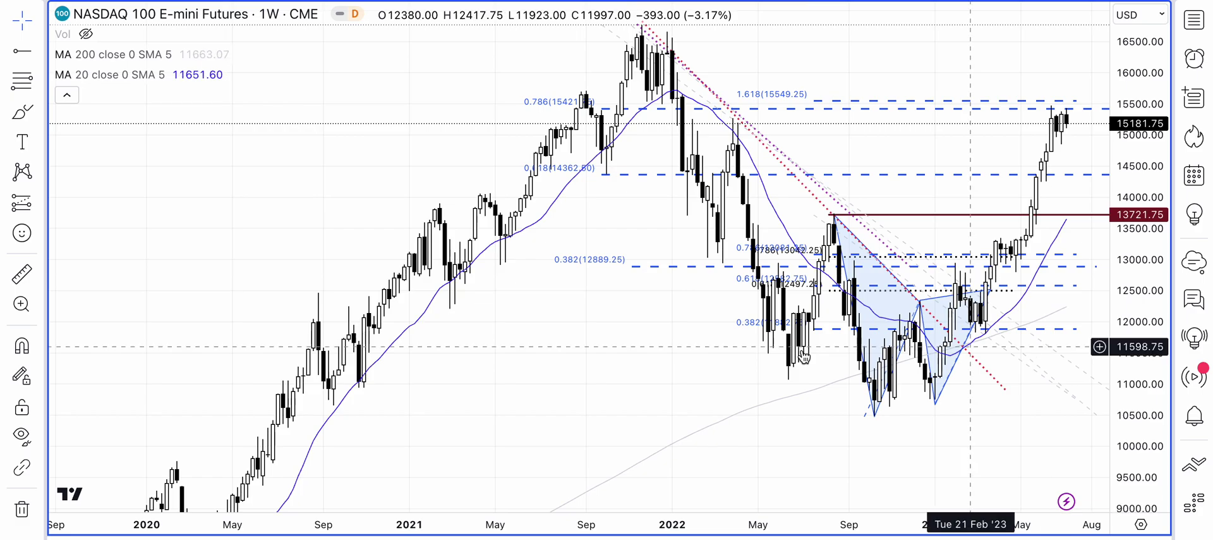
left_click_drag(667, 367, 507, 377)
scroll(507, 378, "up", 1)
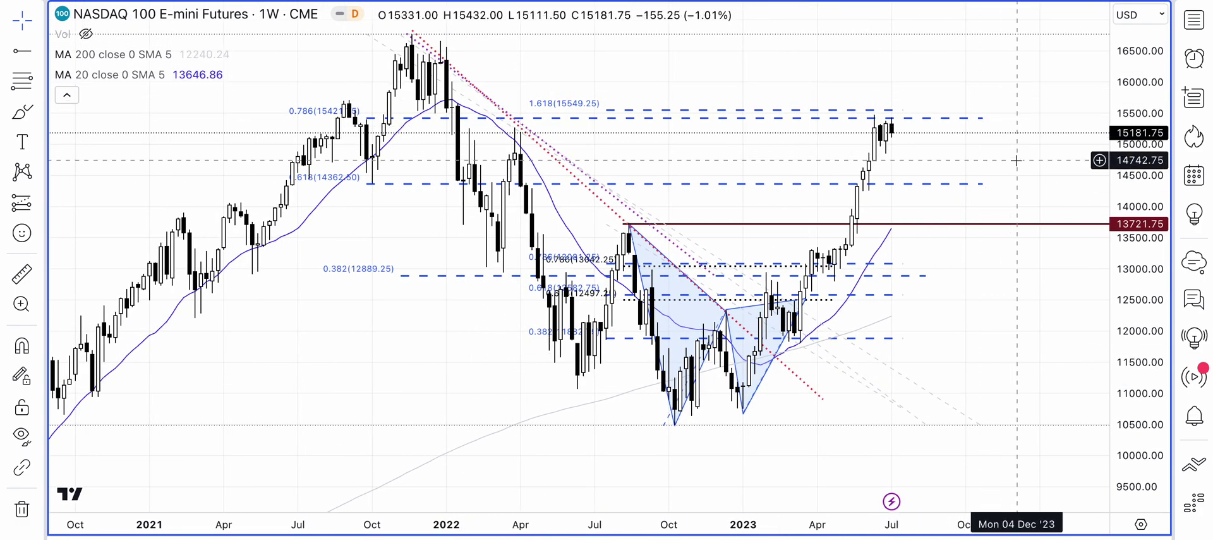
left_click_drag(1016, 161, 1041, 167)
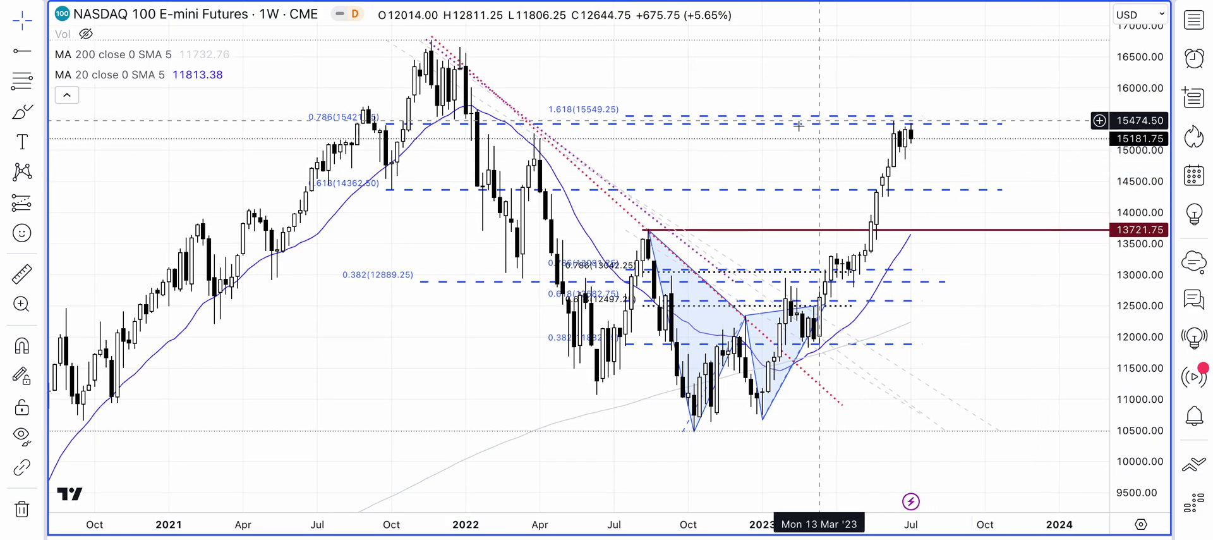
- Draw a trend line on the weekly chart from about 13726.50 at Mon 01 Aug '22 to about 10690.75 at Mon 09 Jan '23
left_click(781, 116)
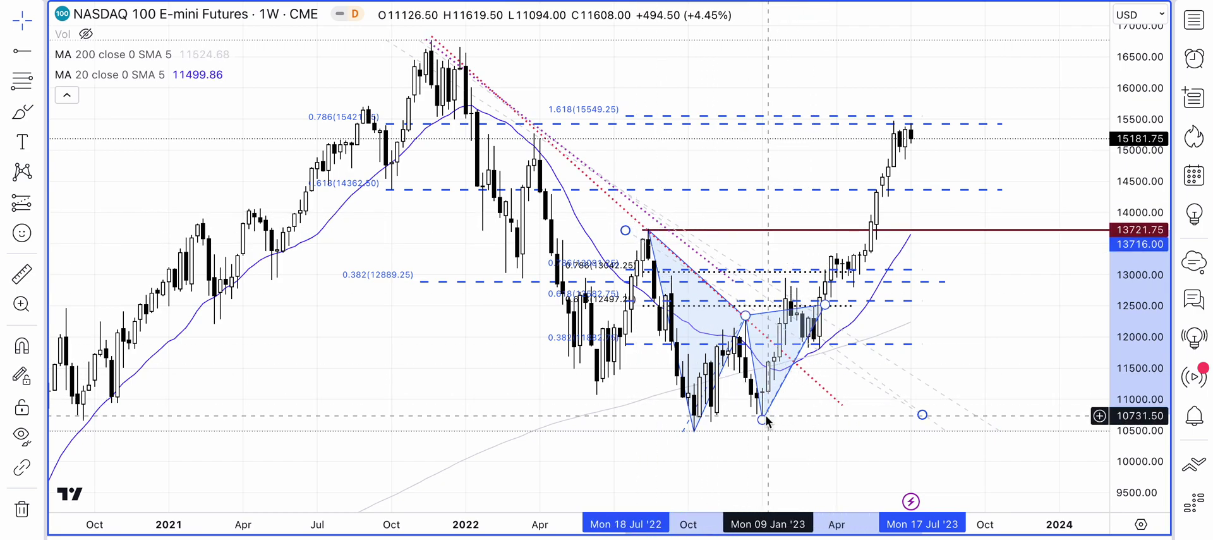
key("alt+t")
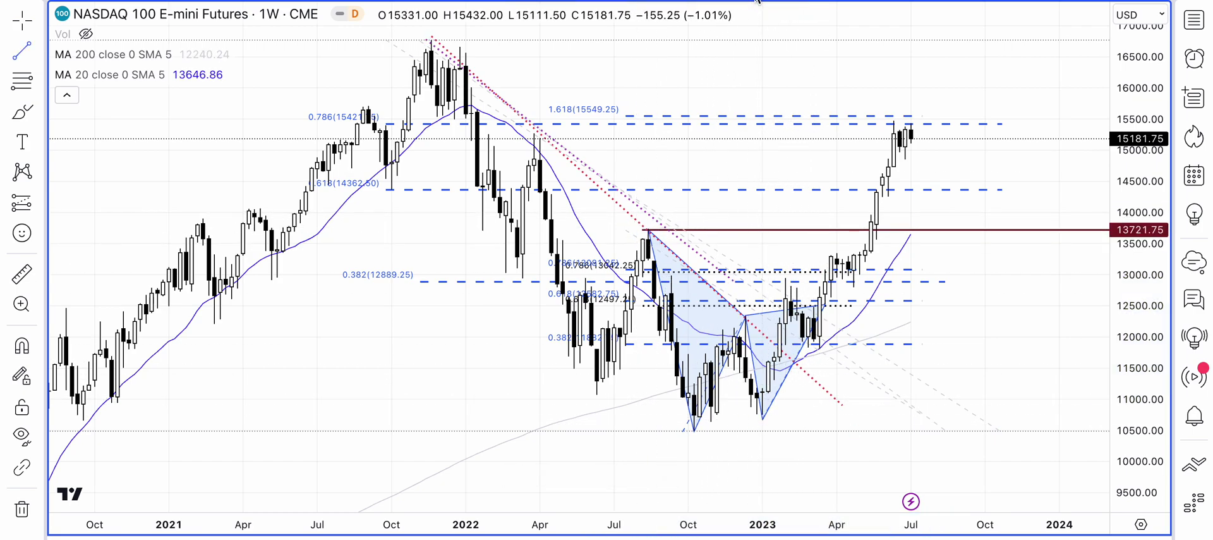
left_click(637, 229)
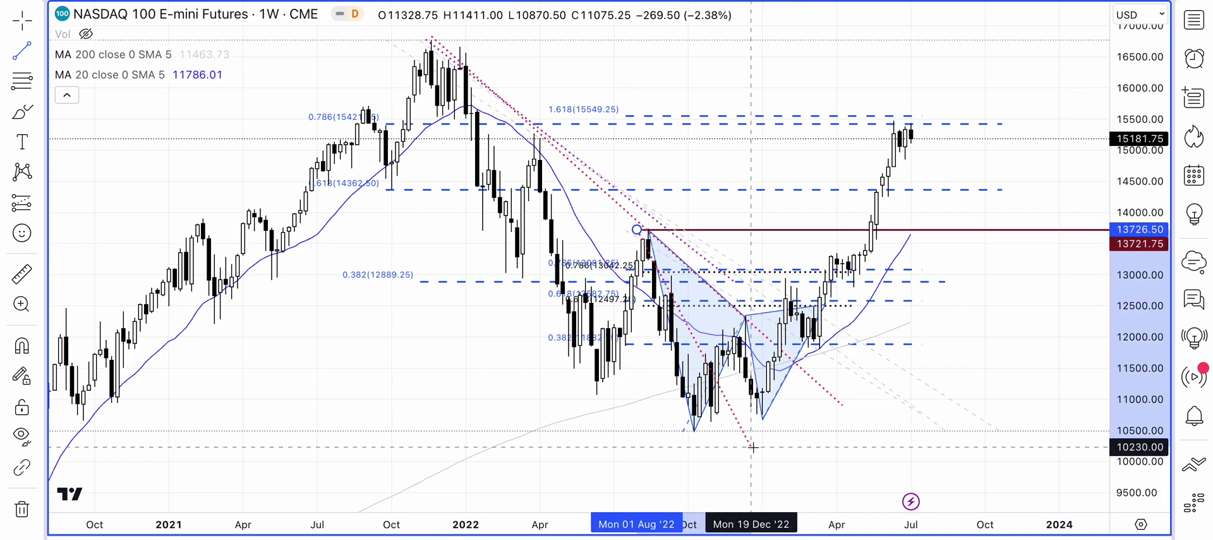
left_click(767, 418)
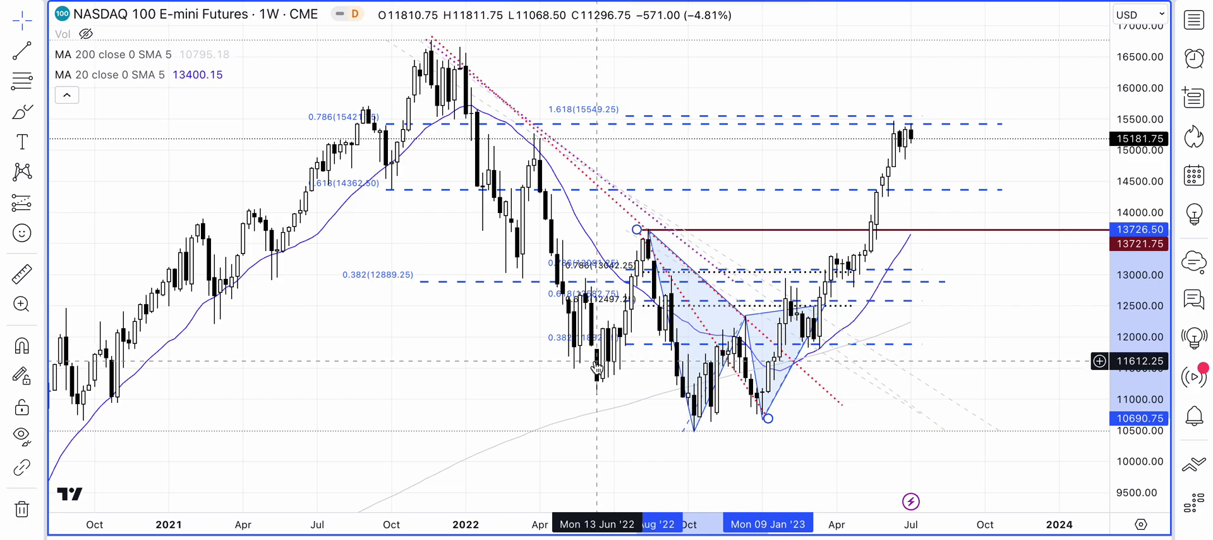
- Return to the maximised daily chart and change its symbol to ES, E-mini S&P 500 Futures on CME
left_click(572, 478)
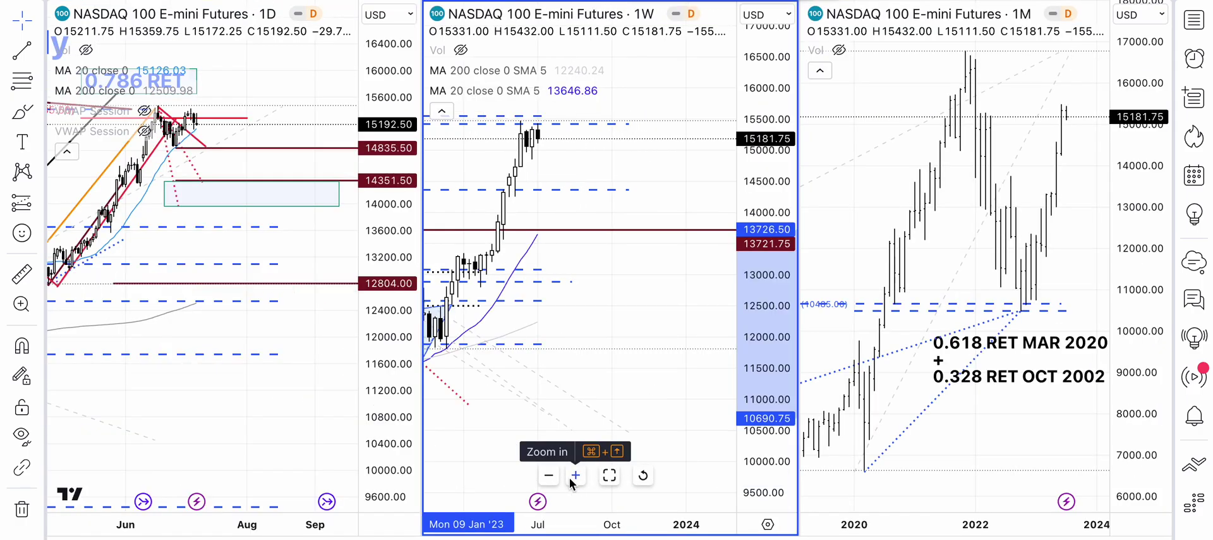
left_click(232, 474)
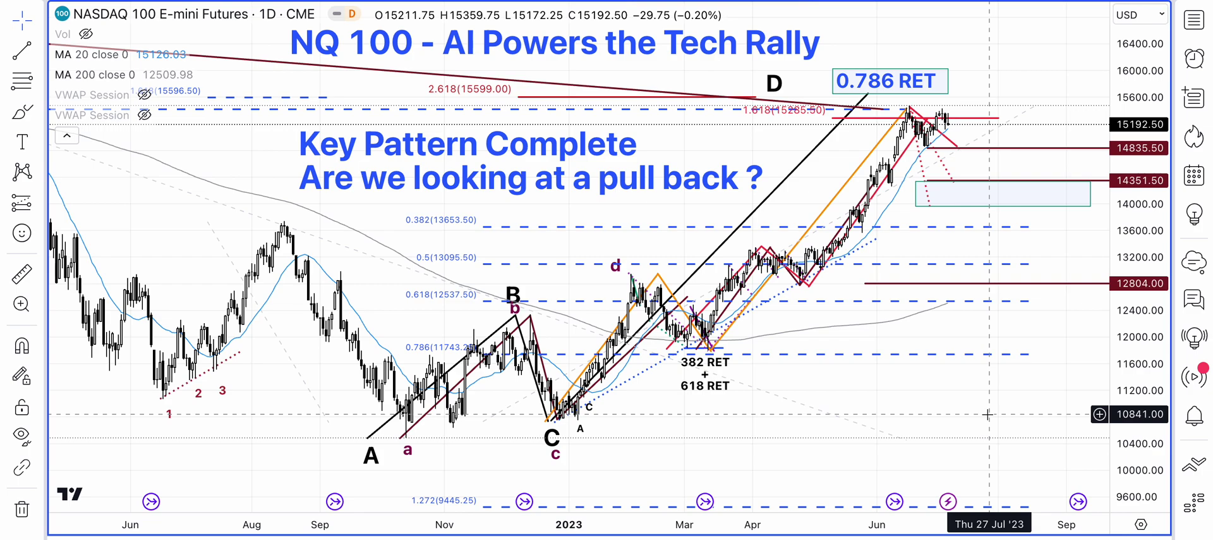
type("ES")
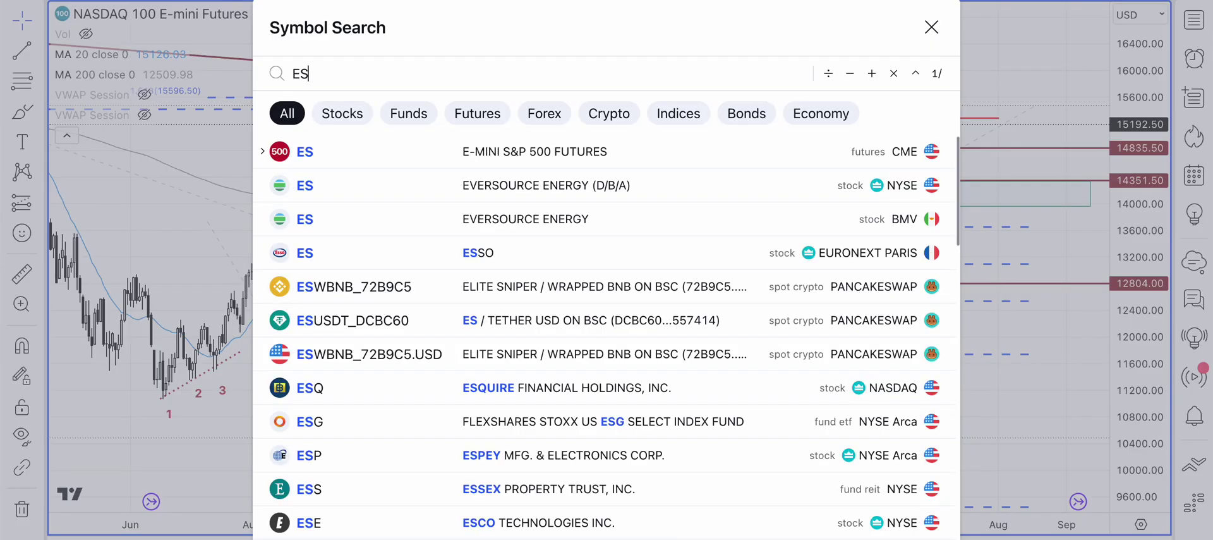
left_click(587, 157)
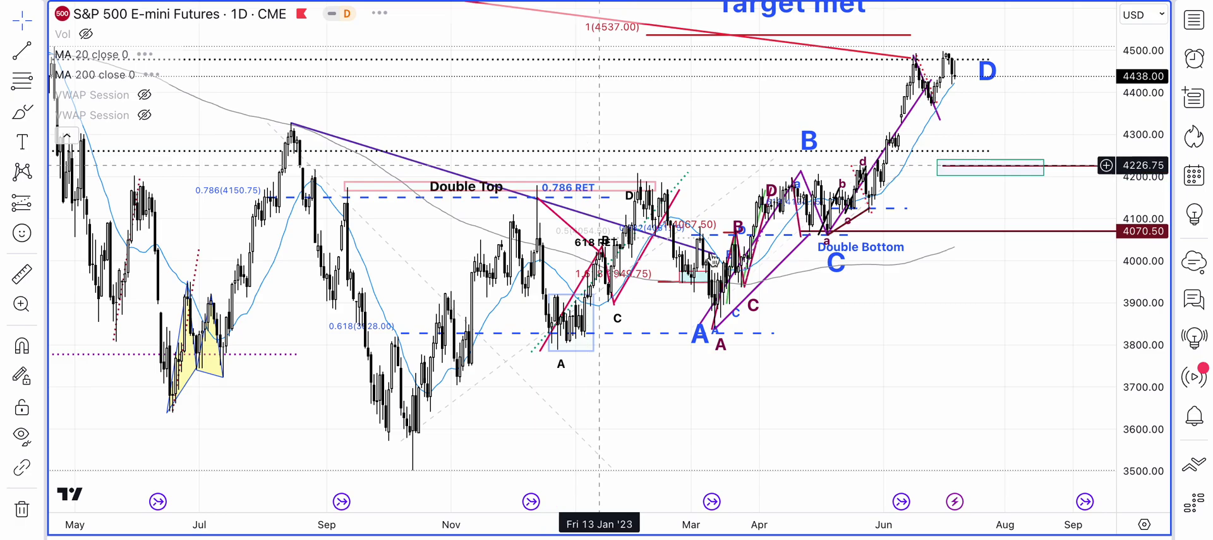
- Examine the daily S&P 500 chart from the January 2022 high through the October 2022 low to the annotated D target
left_click_drag(1010, 314, 1004, 380)
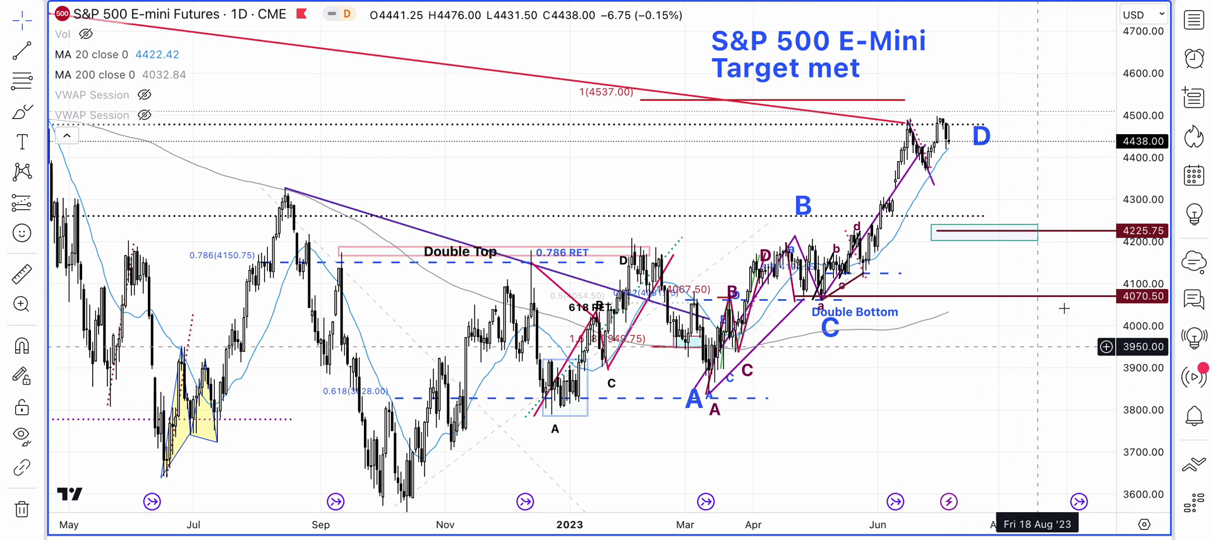
left_click_drag(1149, 76, 1149, 103)
scroll(1017, 406, "down", 5)
scroll(1016, 406, "up", 5)
scroll(1017, 405, "up", 2)
left_click_drag(1016, 402, 1044, 404)
scroll(1045, 405, "up", 1)
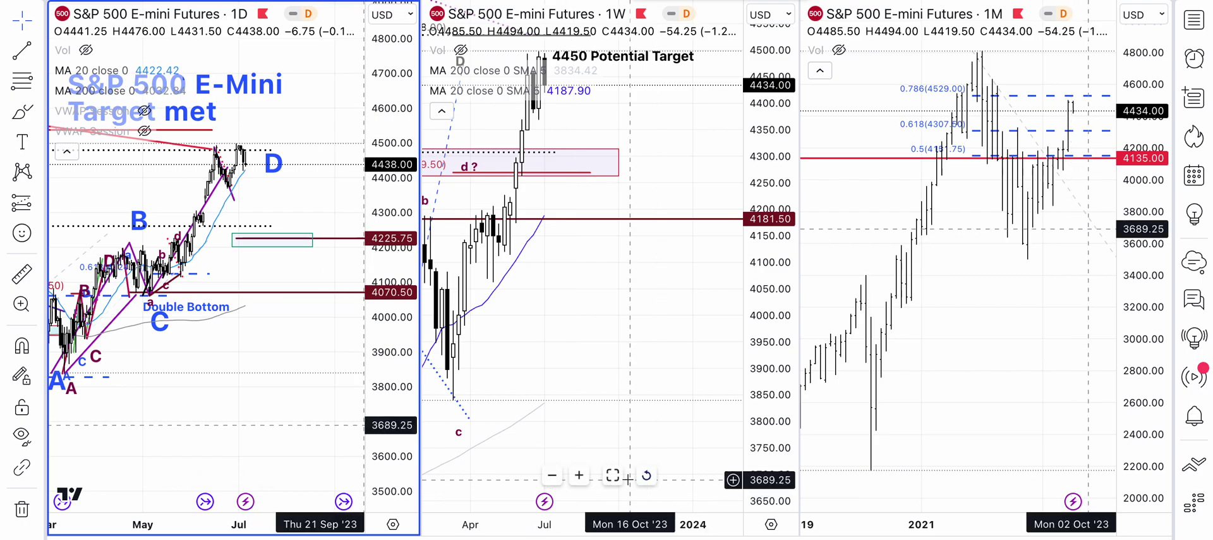
- Maximise the weekly S&P 500 chart and compress its price scale to take in the 2022 high and the October 2022 low
left_click(612, 475)
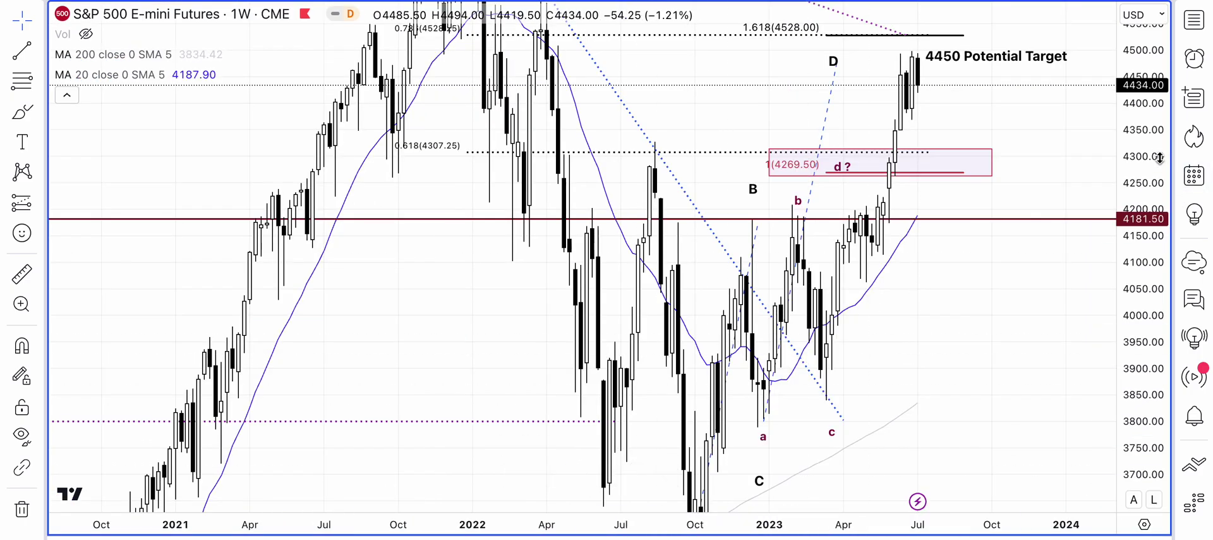
left_click_drag(1160, 155, 1160, 186)
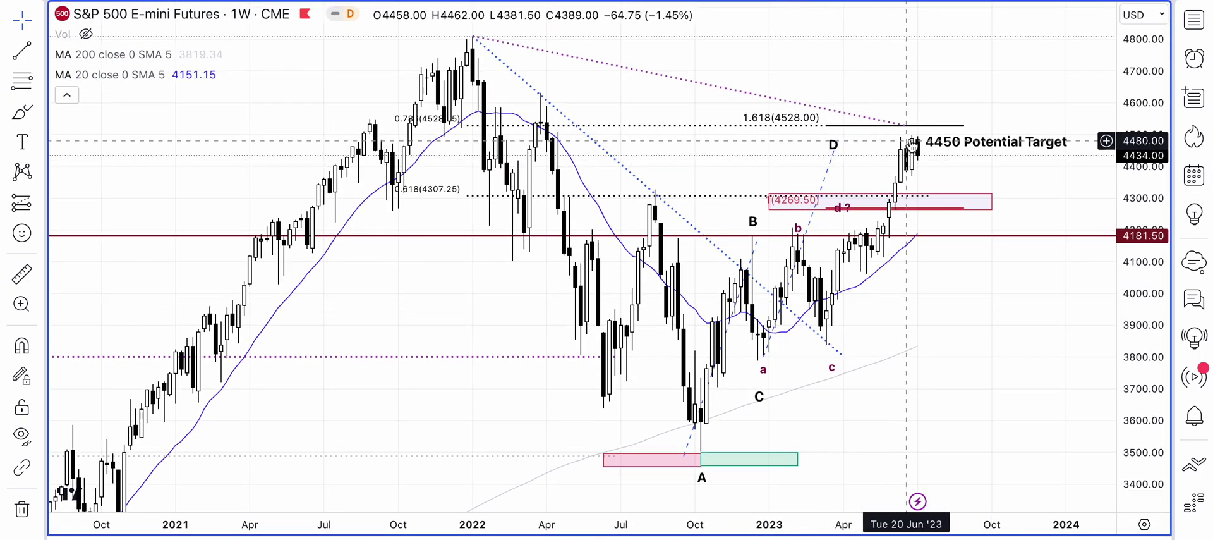
mouse_move(872, 135)
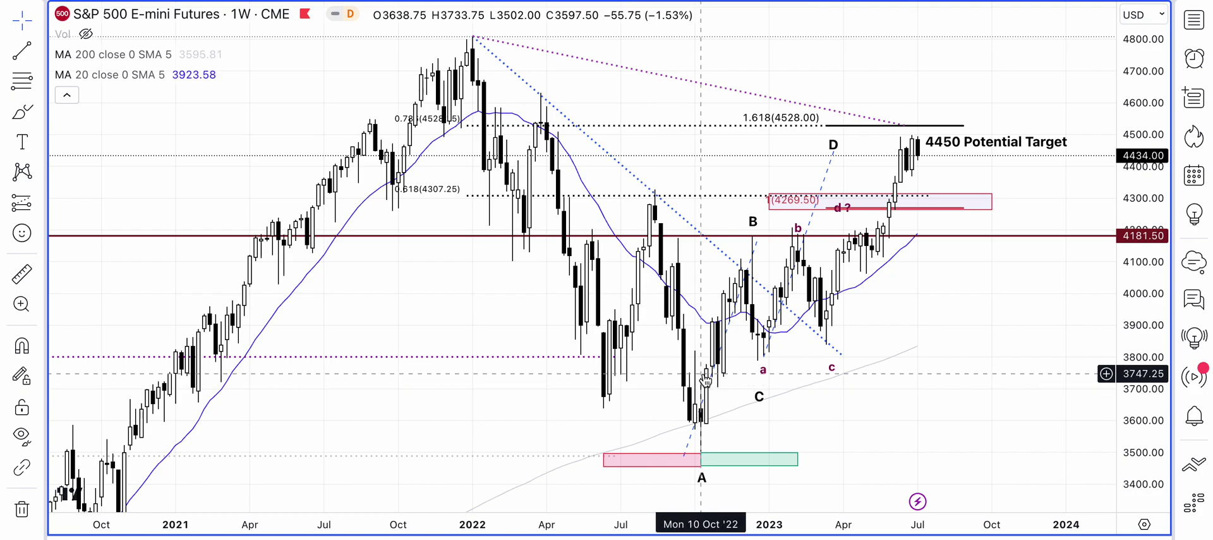
- Return to the maximised daily S&P 500 chart and zoom in on the period from mid-2022 to July 2023
mouse_move(576, 480)
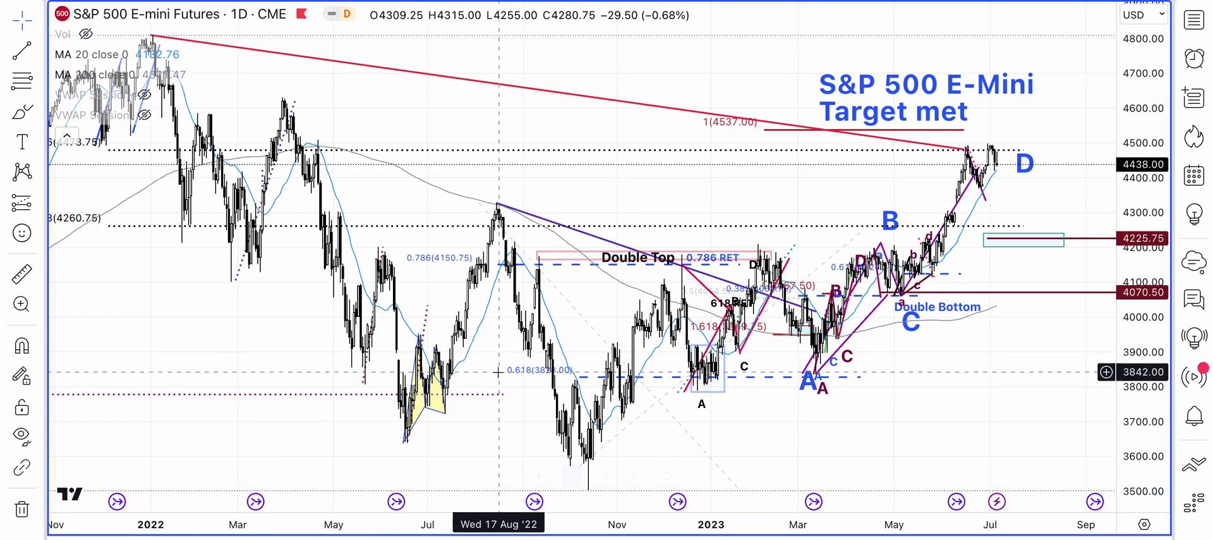
scroll(727, 376, "up", 3)
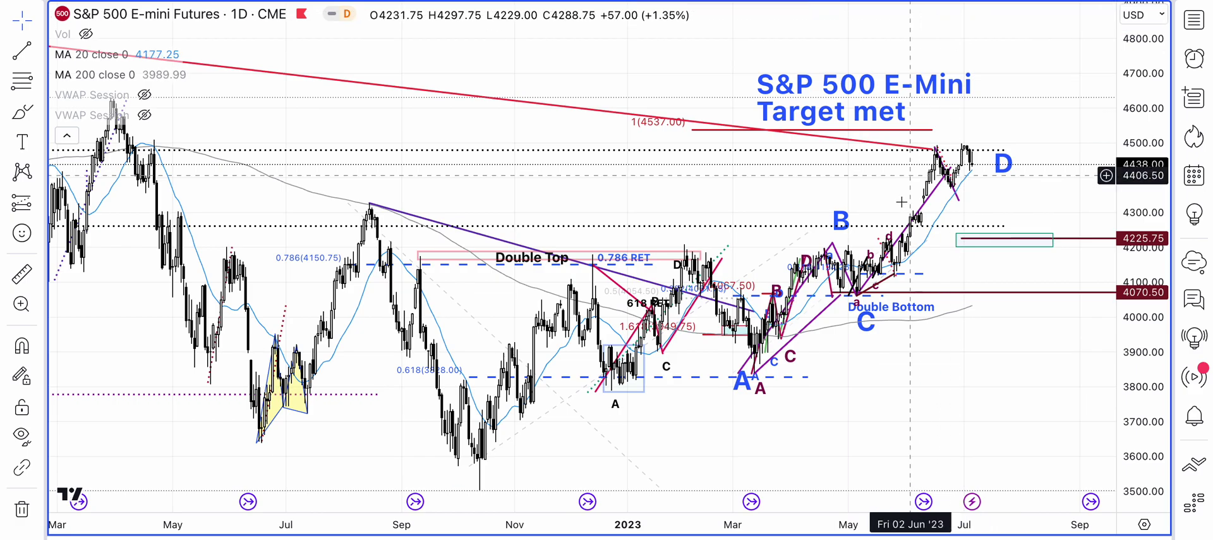
scroll(1006, 402, "up", 2)
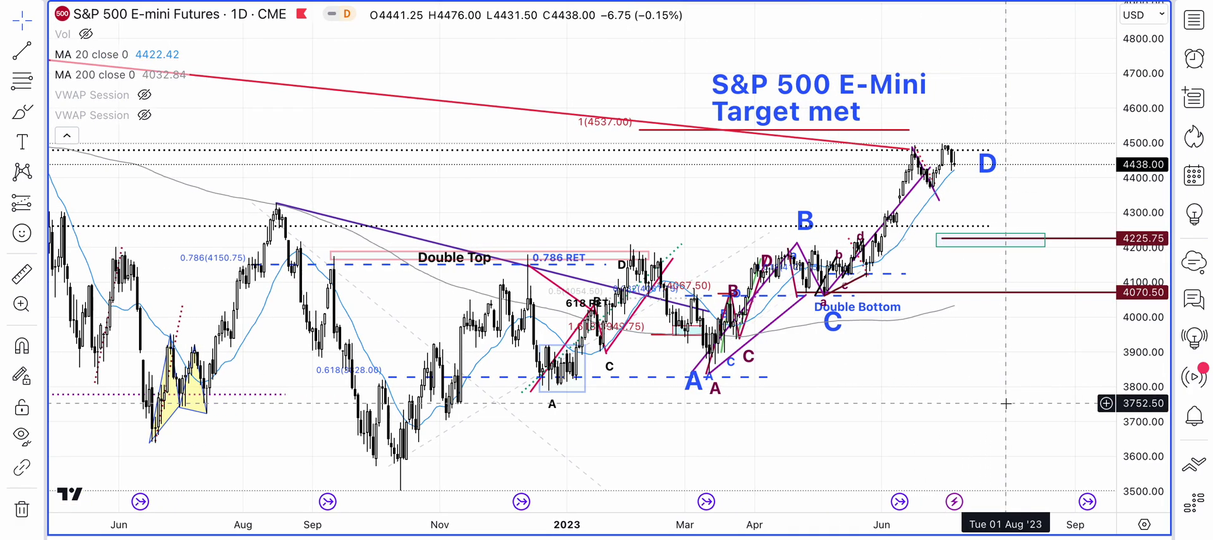
scroll(1006, 403, "up", 1)
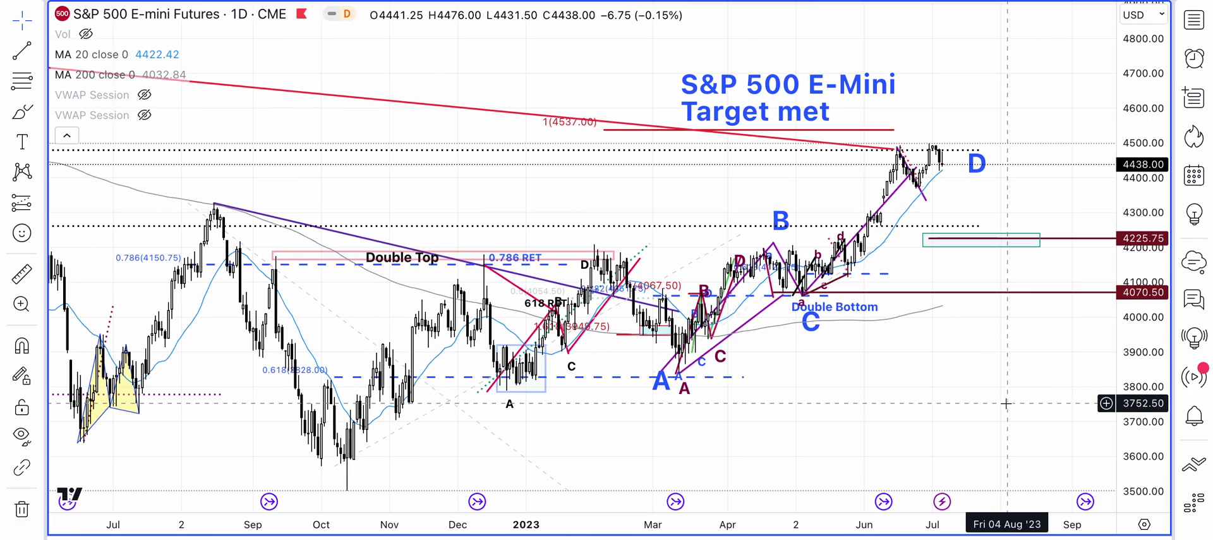
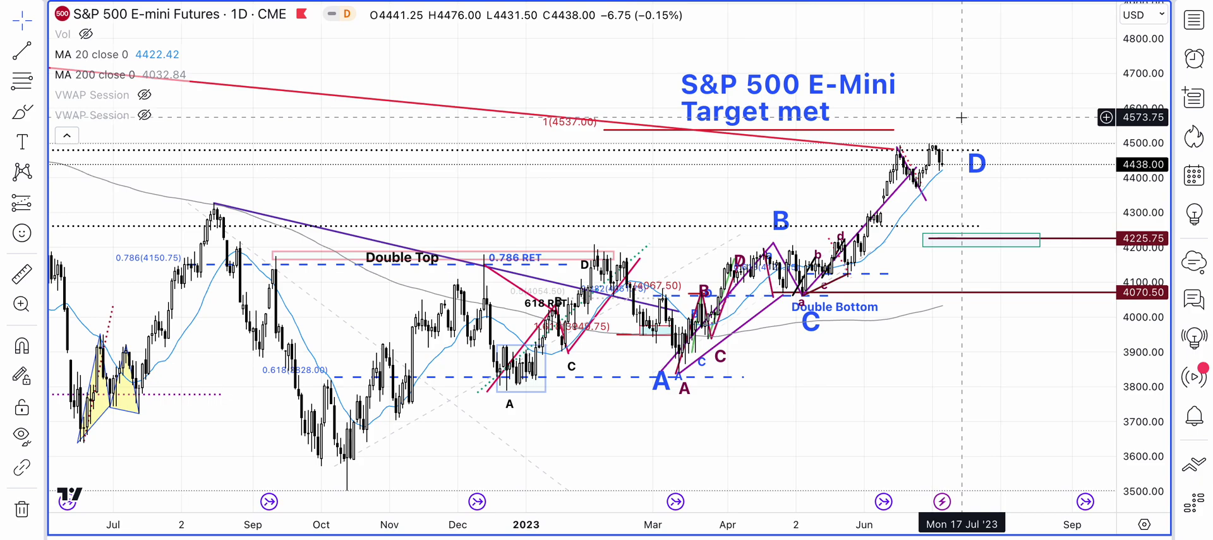
- Look up RTY in the symbol search, dismiss the search, and maximise the weekly S&P 500 chart
type("RTY")
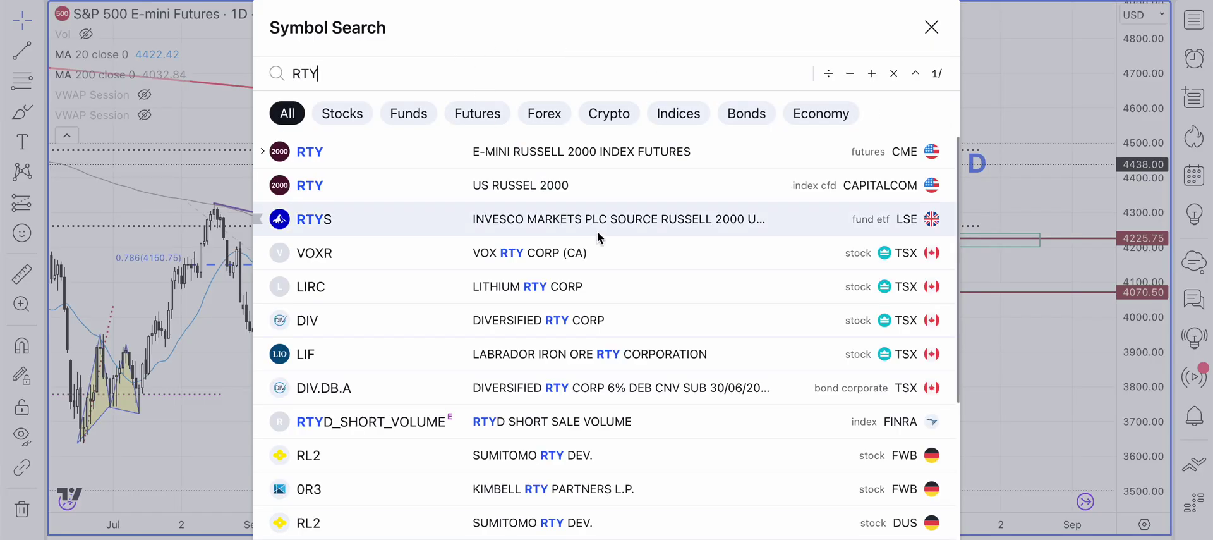
key("Escape")
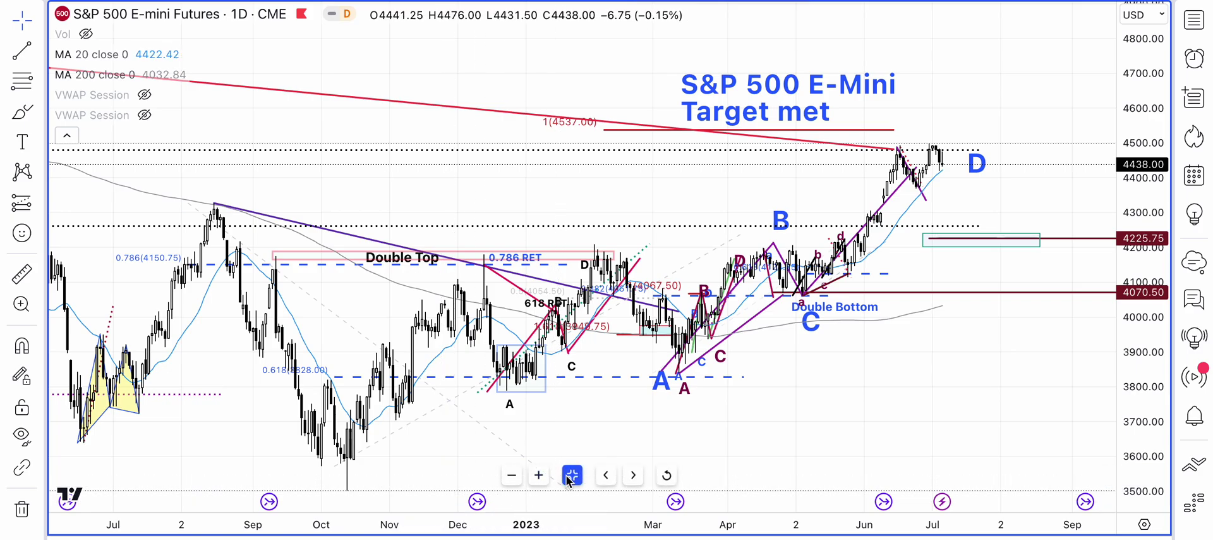
left_click(571, 475)
left_click(608, 476)
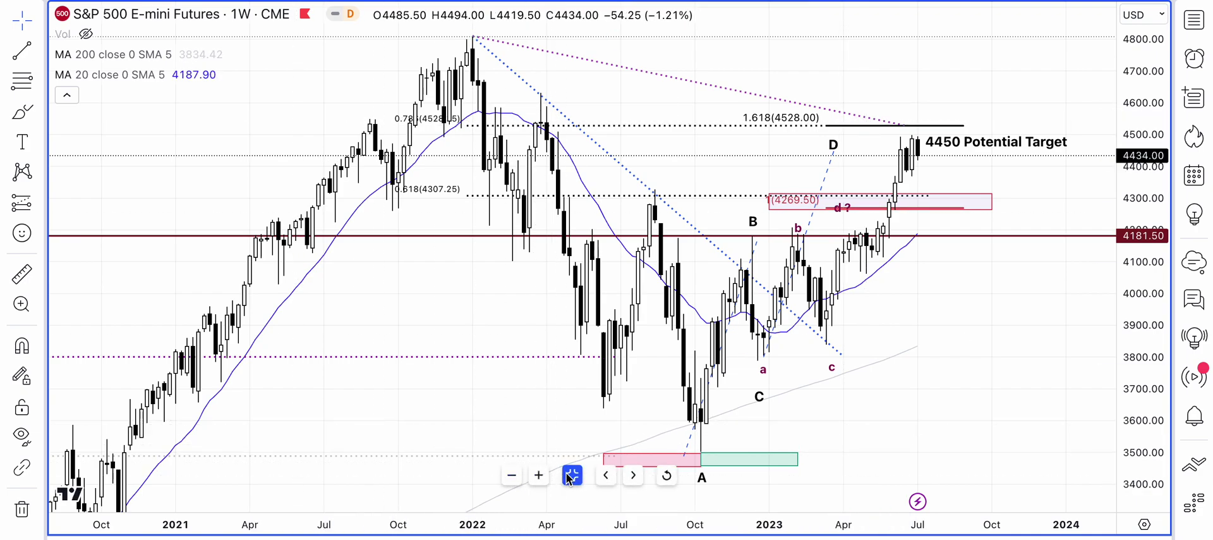
- Return to the maximised daily S&P 500 chart and switch it to the E-Mini Russell 2000 Index Futures (RTY) on CME
left_click(609, 474)
left_click(234, 474)
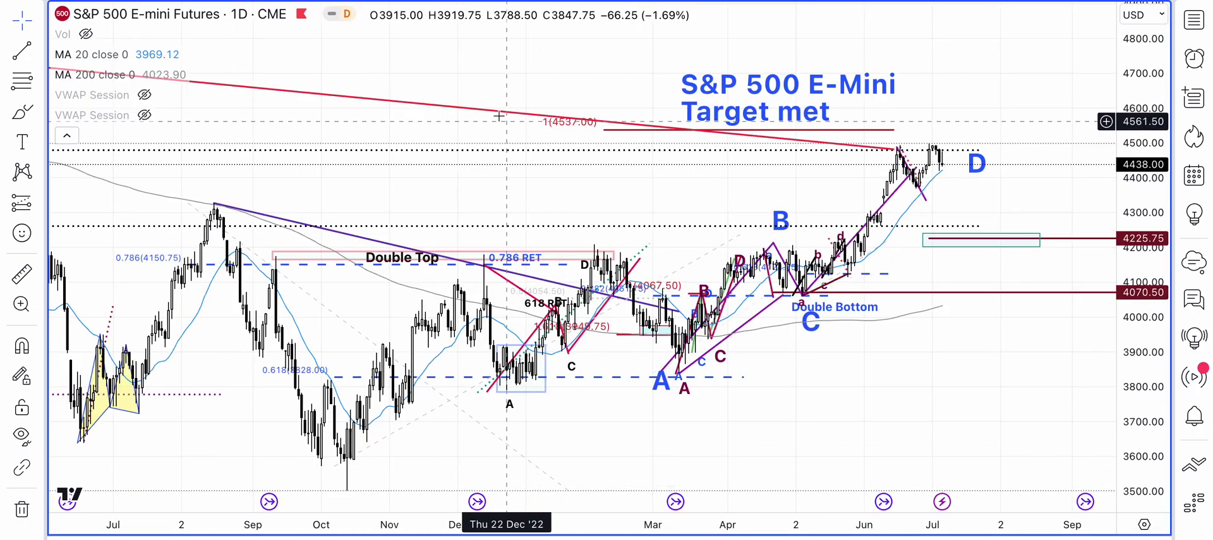
type("RTY")
left_click(454, 183)
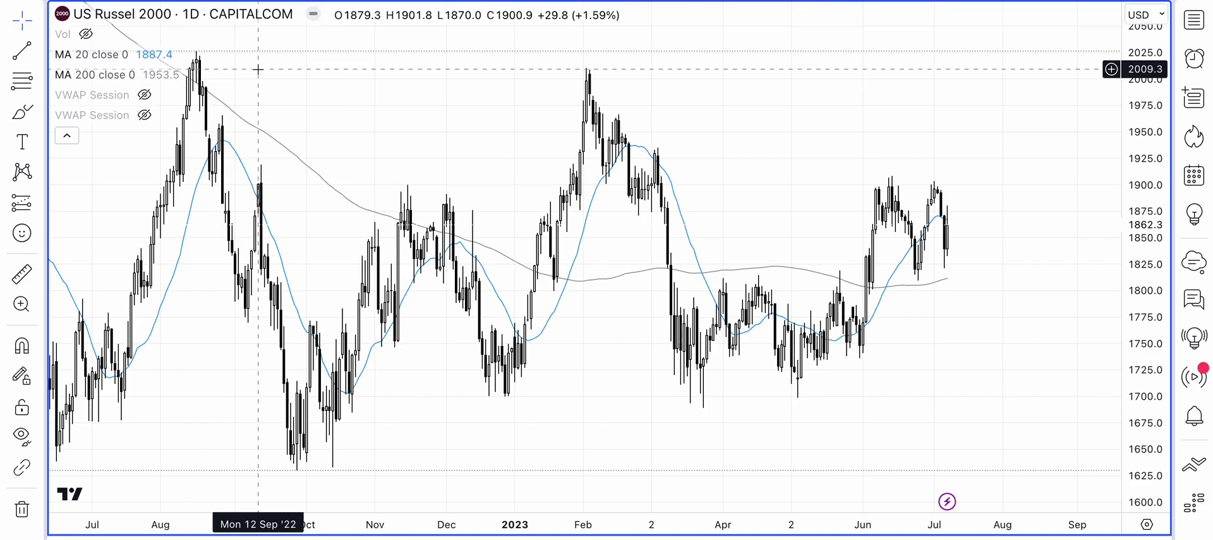
type("RTY")
key("Return")
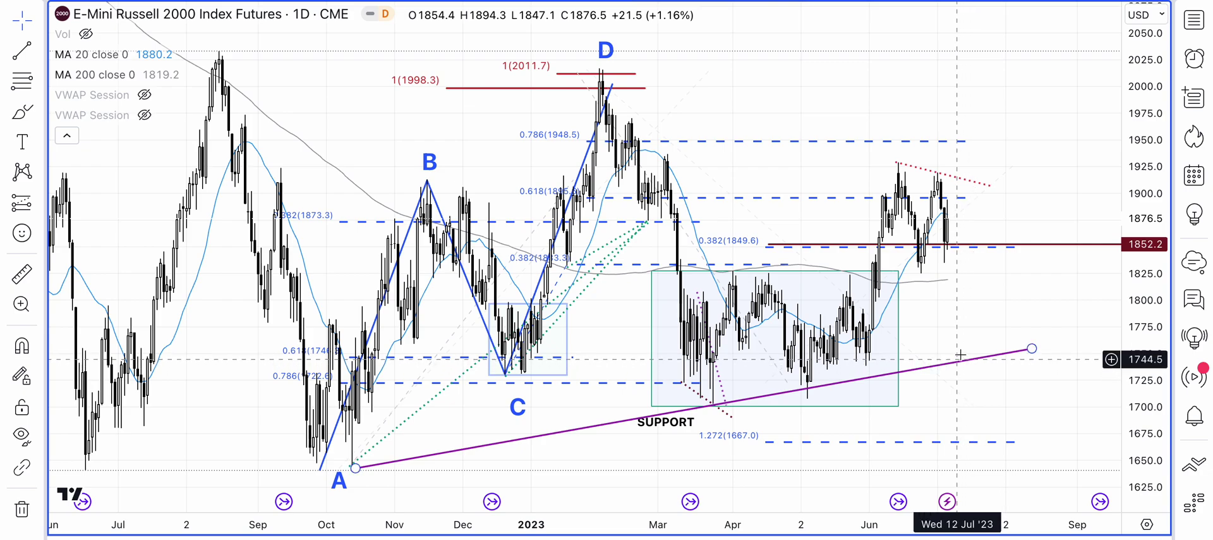
- Switch the daily chart to the E-mini Dow Jones ($5) Futures (YM) on CBOT
type("YM")
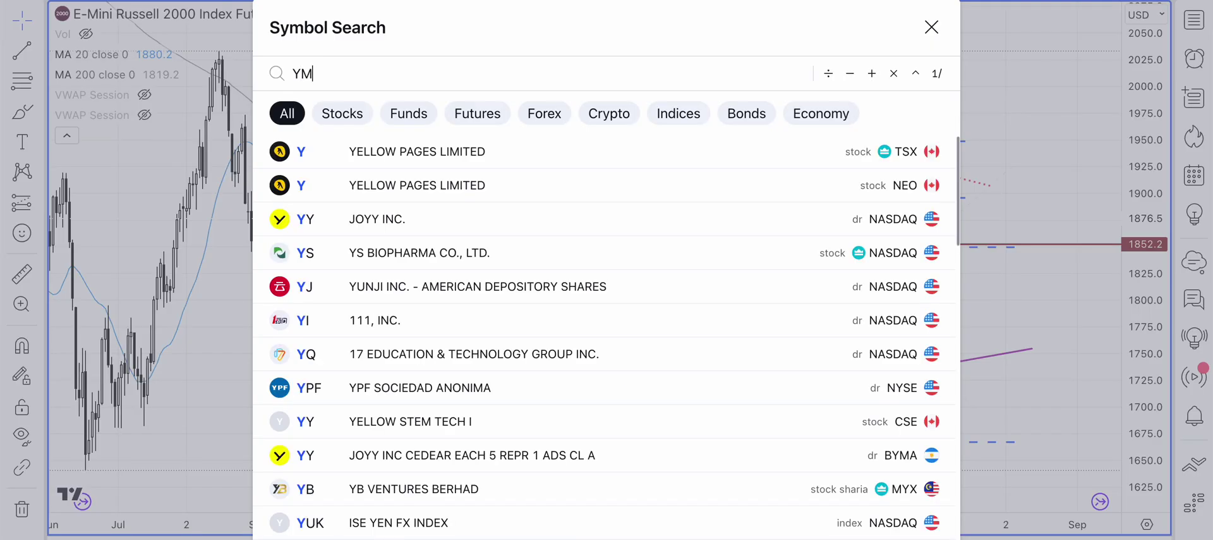
left_click(526, 152)
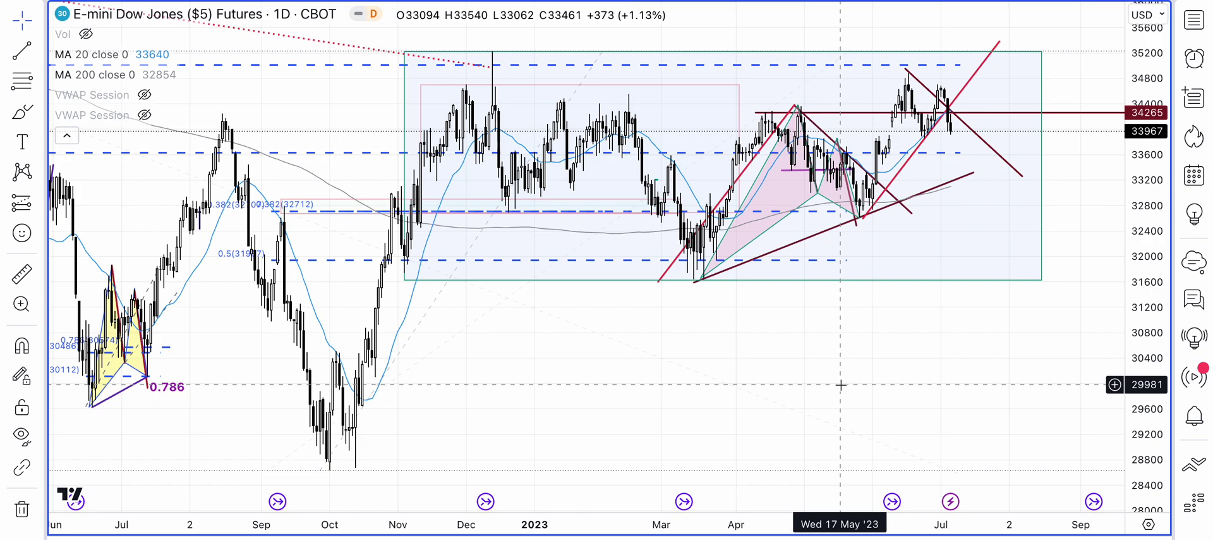
- Bring back the daily E-mini S&P 500 futures (ES) chart and compress its price scale to show the target-met annotation and the October 2022 low
type("ES")
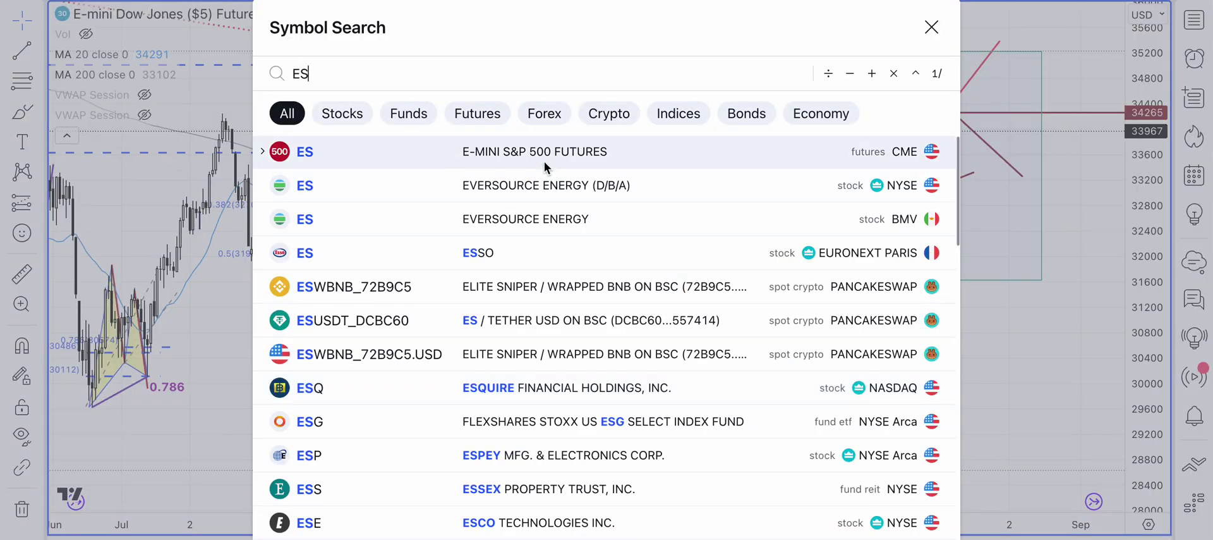
left_click(545, 161)
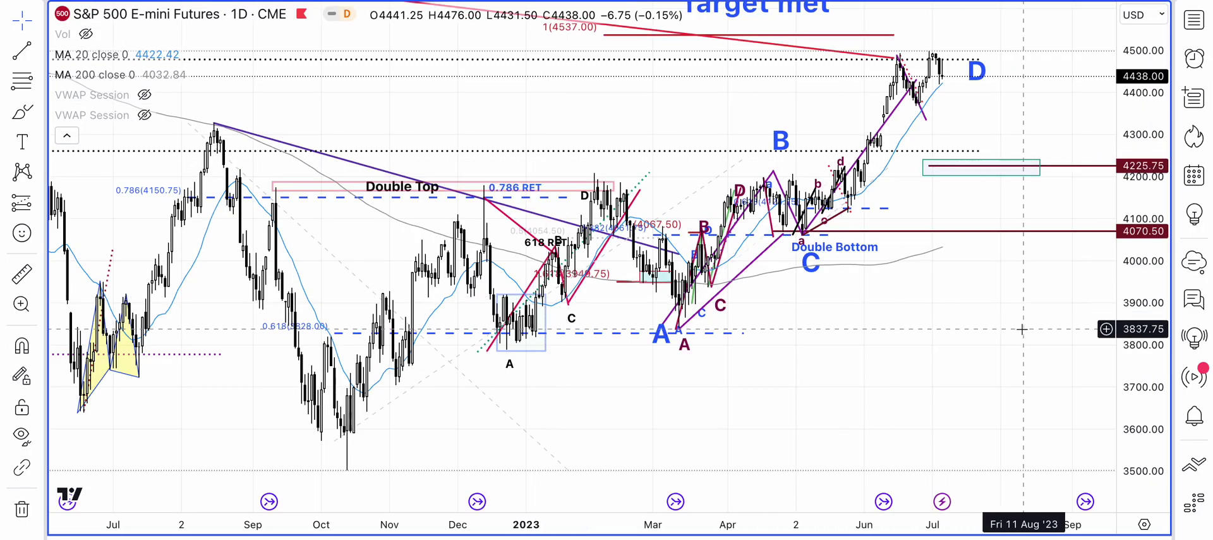
left_click_drag(1022, 329, 1016, 387)
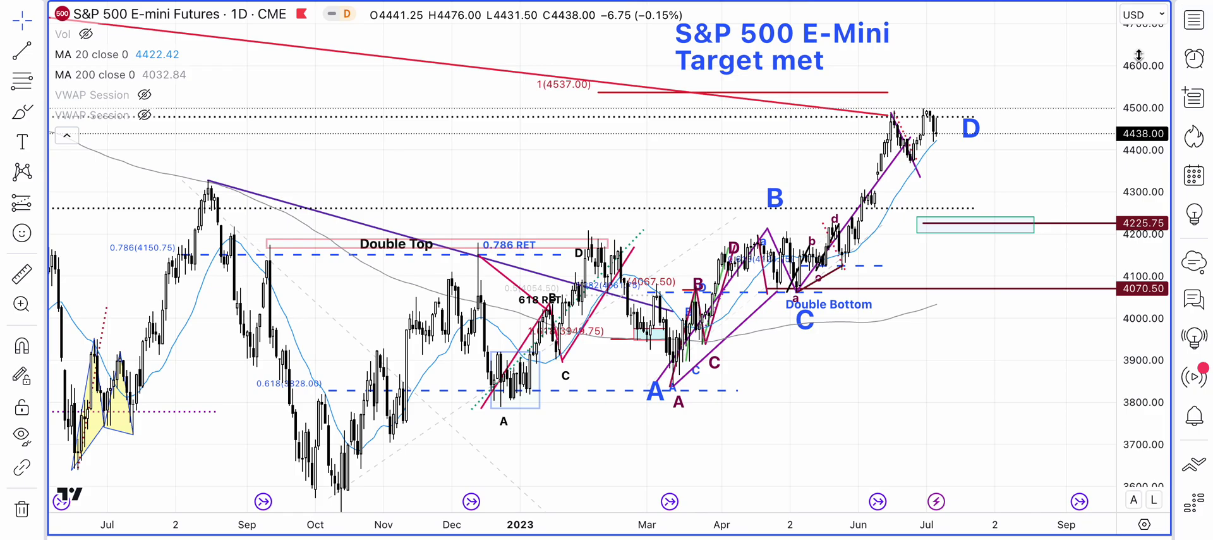
left_click_drag(1139, 82, 1136, 107)
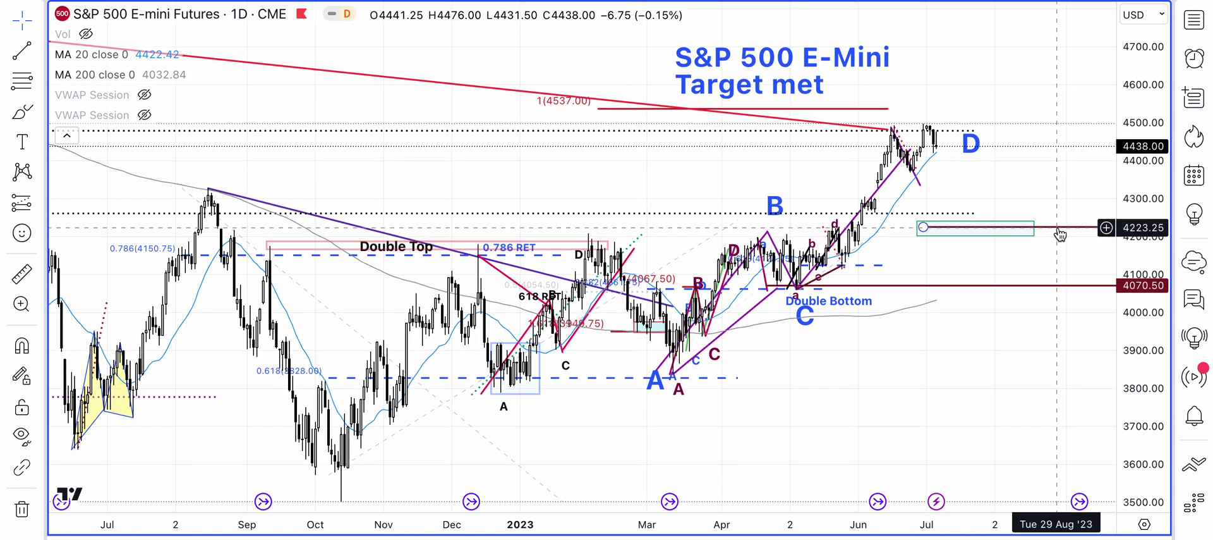